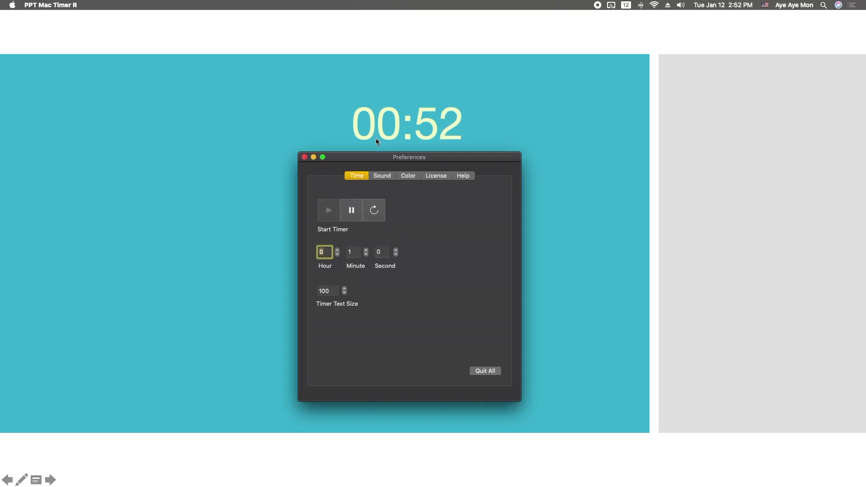
- Pause the running timer and set its duration to 0 minutes 10 seconds
click(358, 210)
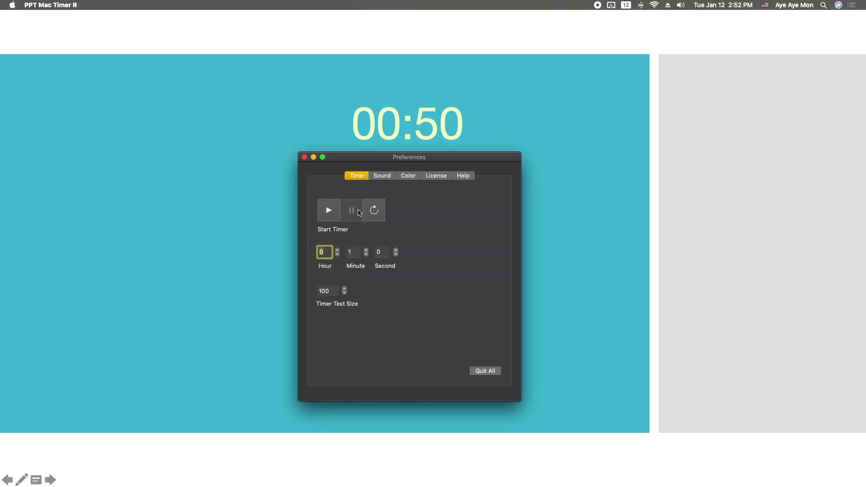
click(366, 253)
click(378, 252)
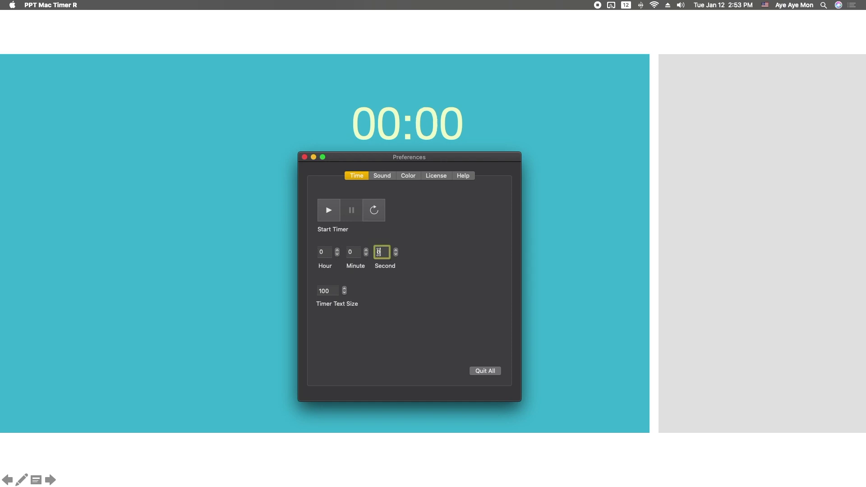
text(10)
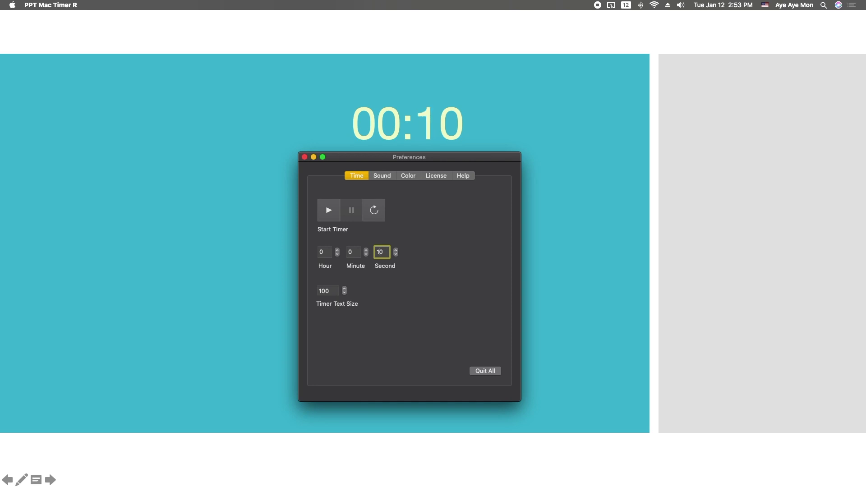
click(408, 176)
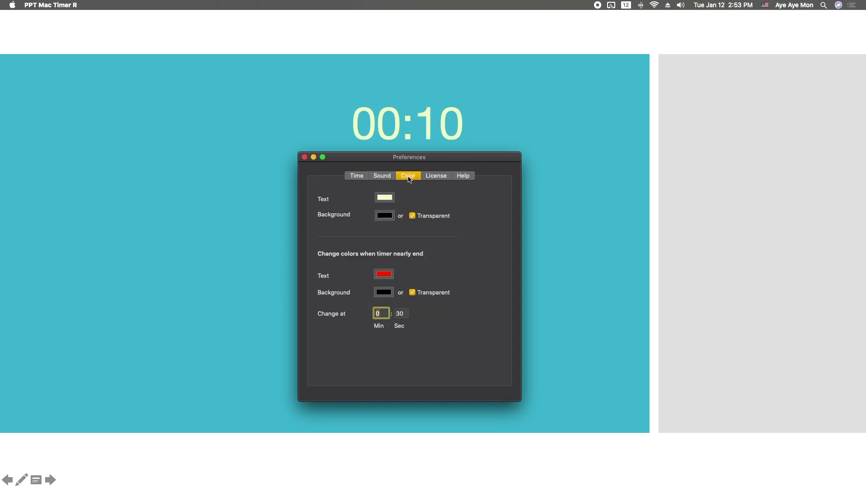
- Change the near-end color switch point from 30 to 5 seconds
click(399, 313)
key(BackSpace)
key(BackSpace)
text(5)
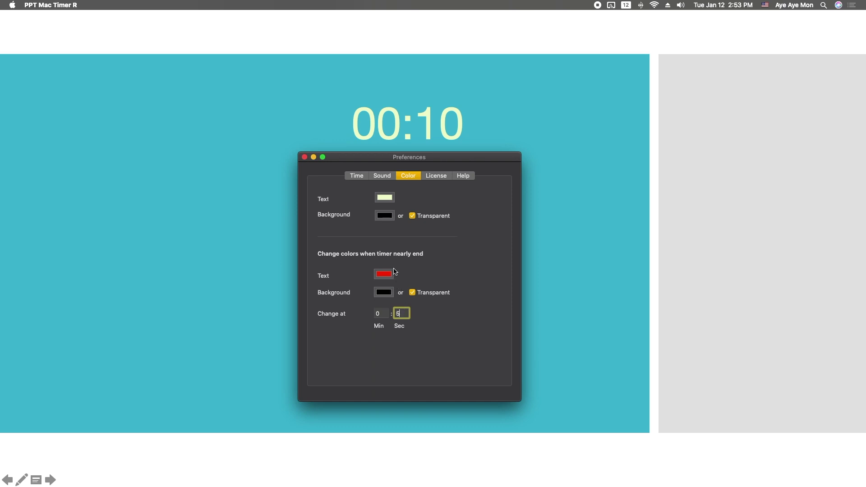
click(359, 176)
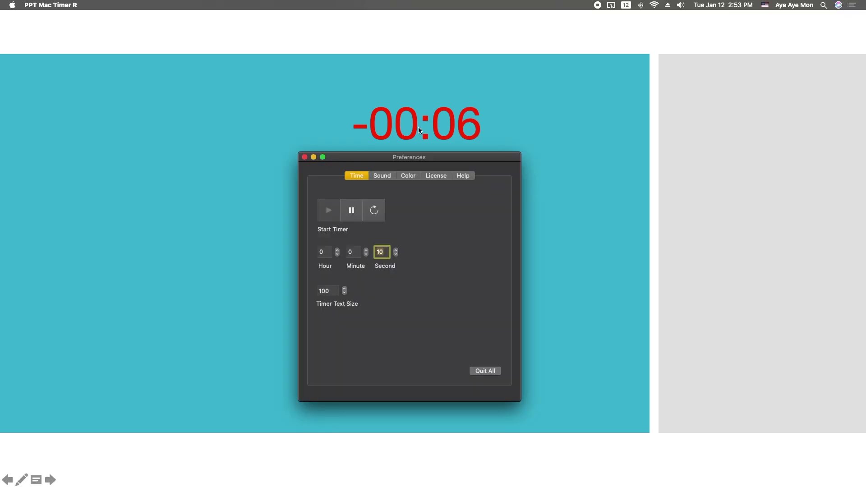
click(356, 211)
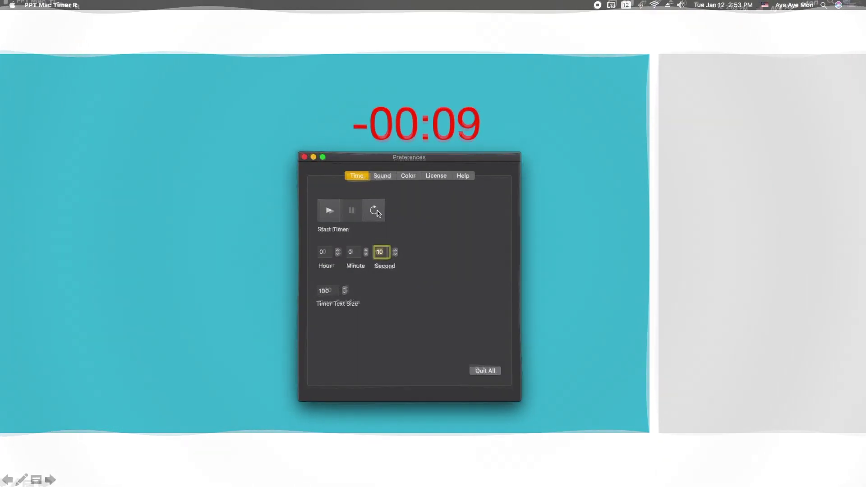
click(375, 212)
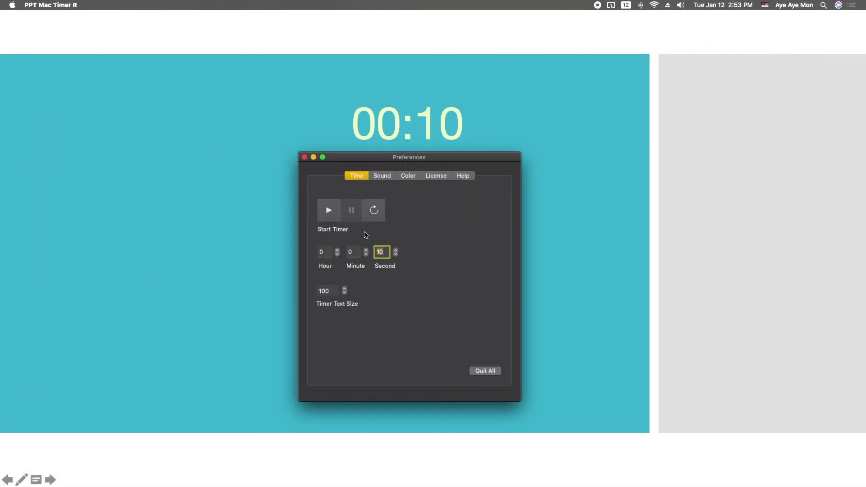
- Raise the Timer Text Size to 150, enlarging the 00:10 display
click(344, 289)
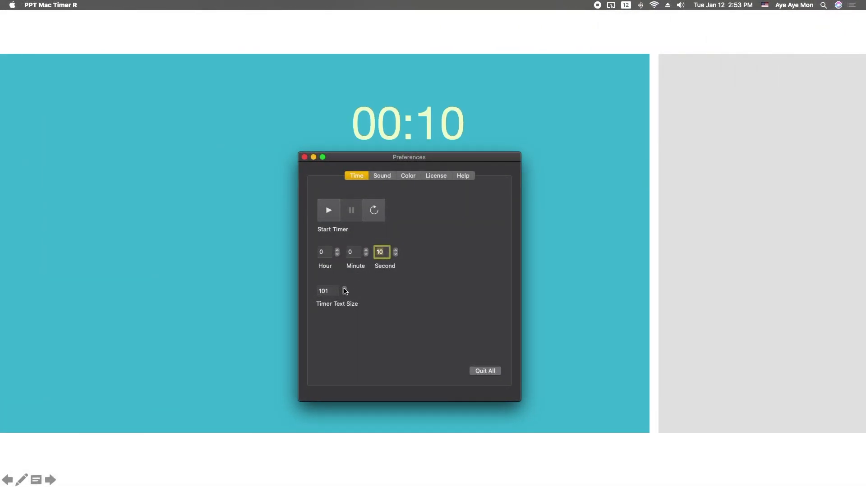
click(344, 289)
click(344, 289)
click(344, 289)
click(344, 289)
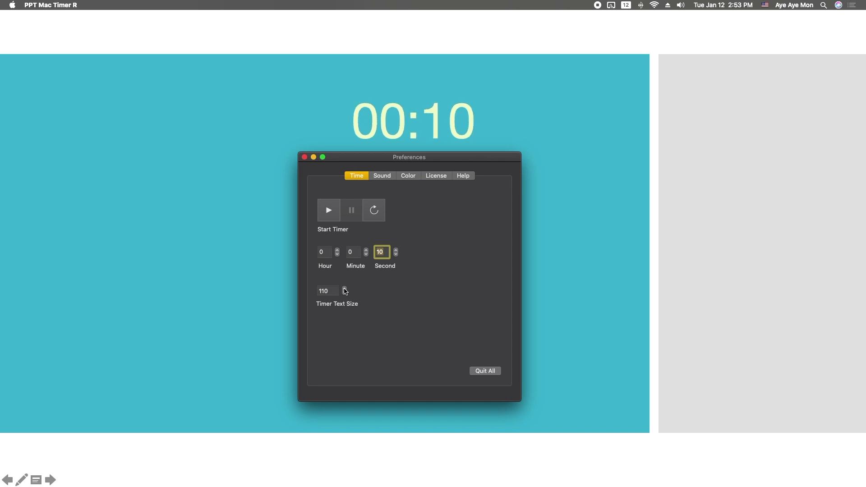
click(345, 290)
click(345, 289)
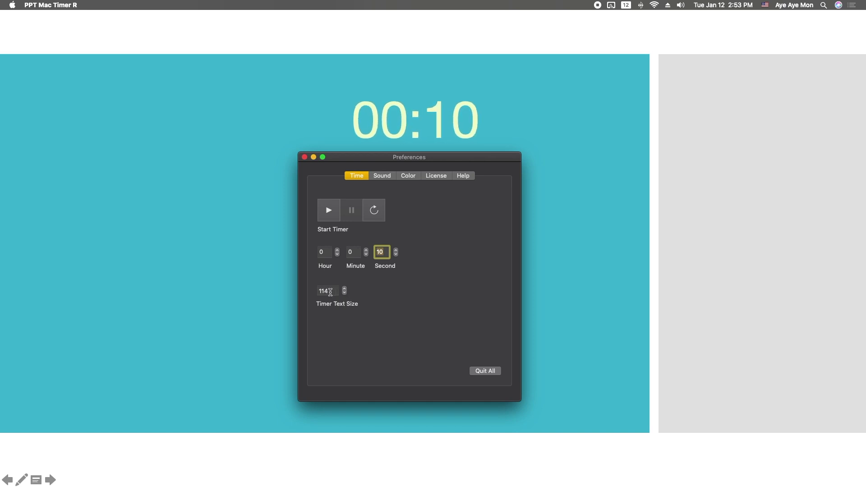
drag(416, 162, 419, 187)
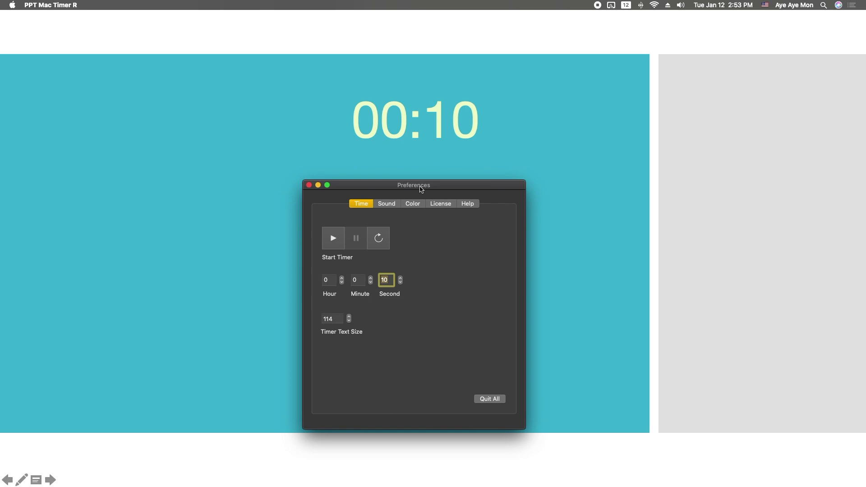
click(331, 317)
text(1)
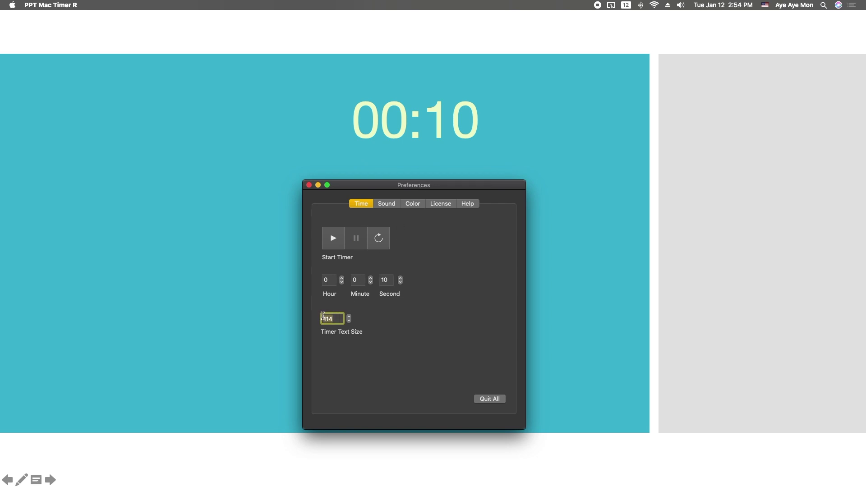
text(50)
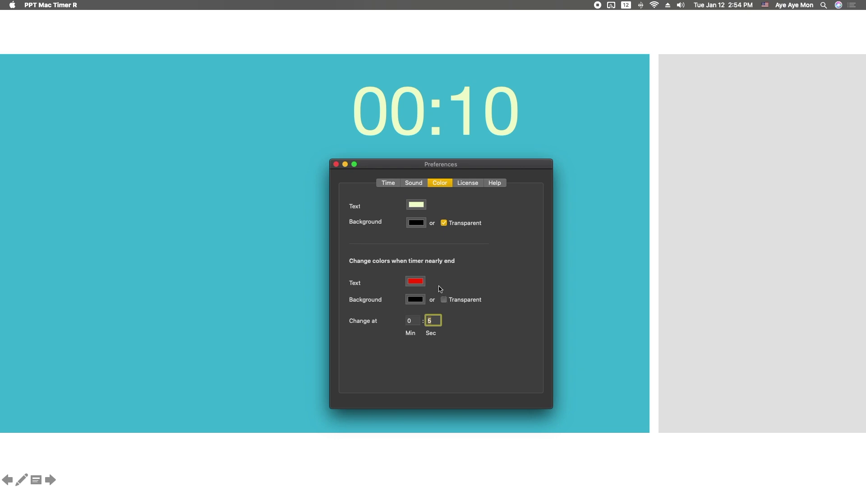
- Switch back to the Time settings to run the red-on-black countdown
click(391, 183)
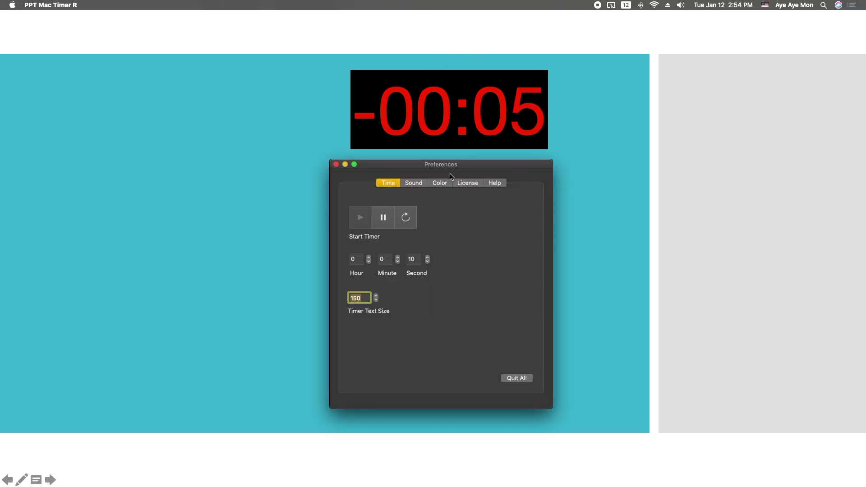
- Set the reminder sound interval to 0 minutes 5 seconds
click(414, 182)
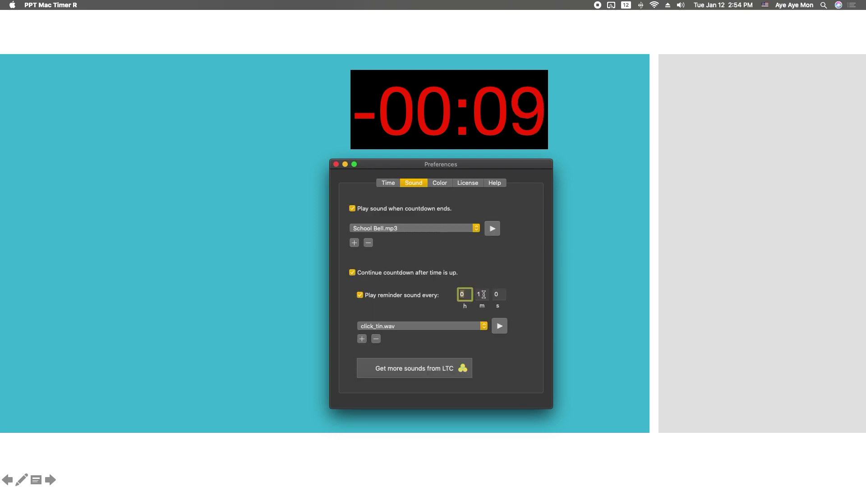
click(503, 293)
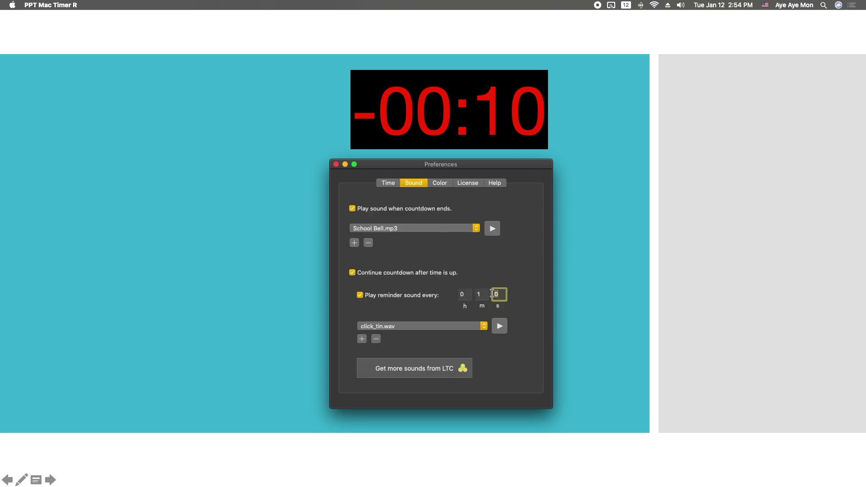
text(5)
click(480, 294)
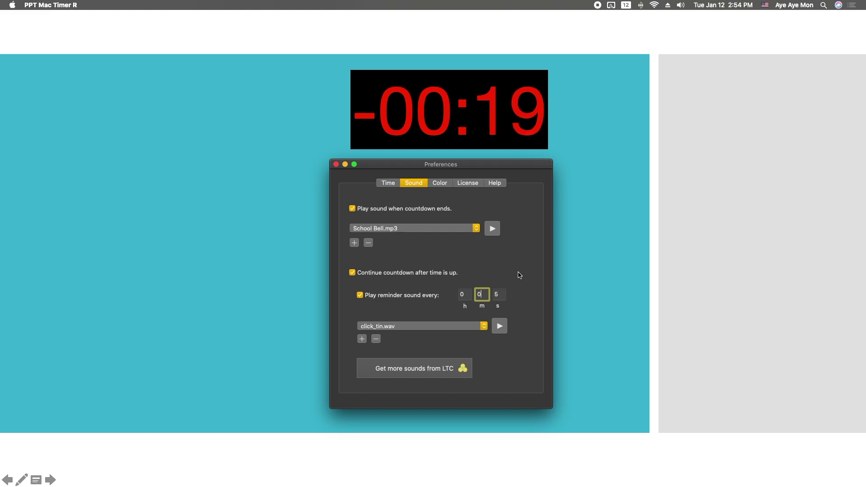
click(396, 185)
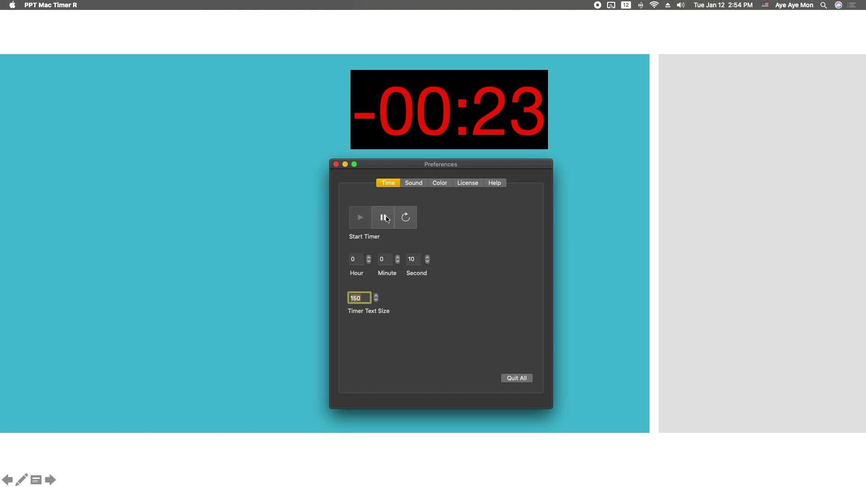